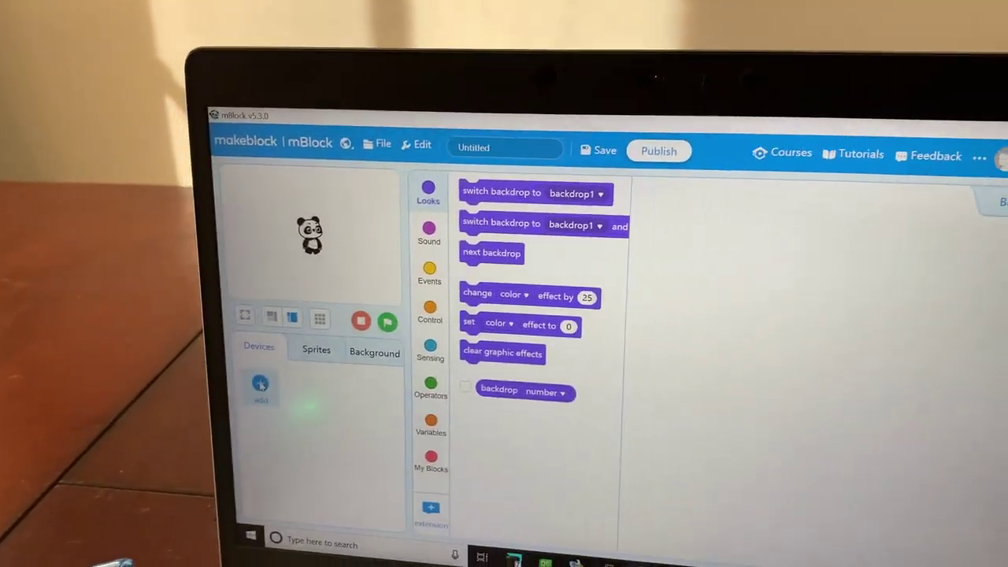
Add the Arduino Uno from the Device Library as the project's device
{"action": "left_click", "coordinate": [260, 384]}
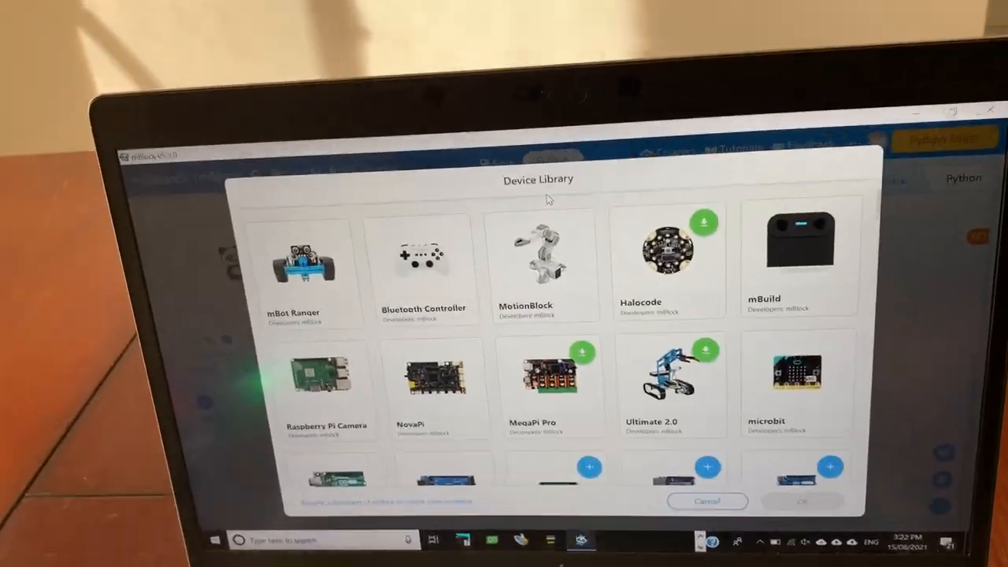
{"action": "scroll", "coordinate": [519, 236], "scroll_direction": "down", "scroll_amount": 3}
{"action": "scroll", "coordinate": [593, 236], "scroll_direction": "down", "scroll_amount": 2}
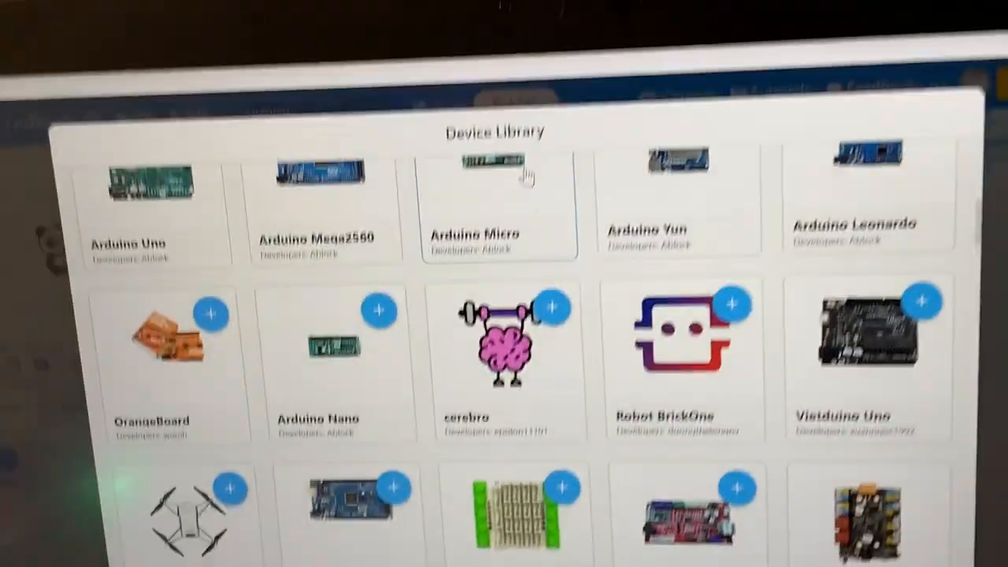
{"action": "scroll", "coordinate": [614, 415], "scroll_direction": "up", "scroll_amount": 2}
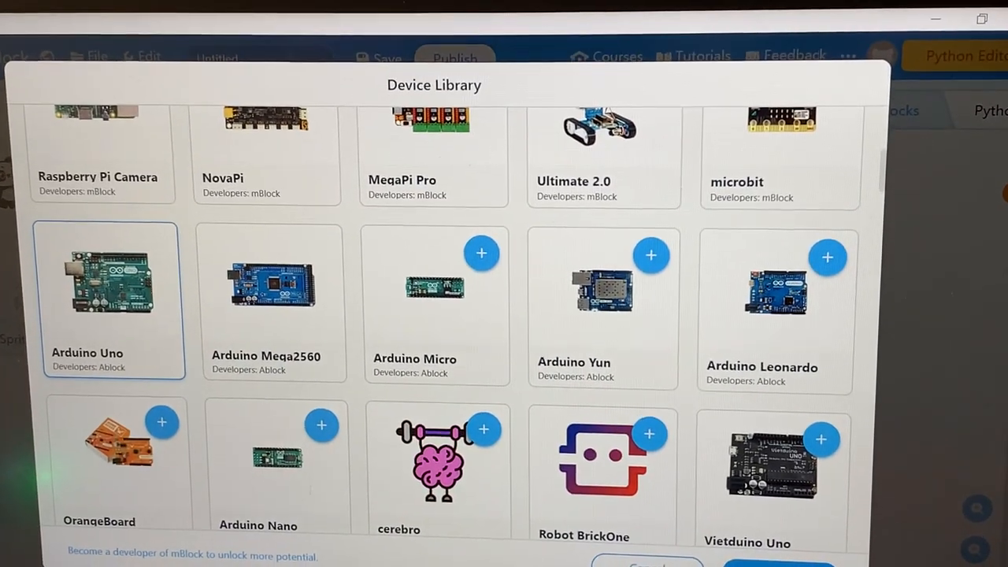
{"action": "left_click", "coordinate": [120, 307]}
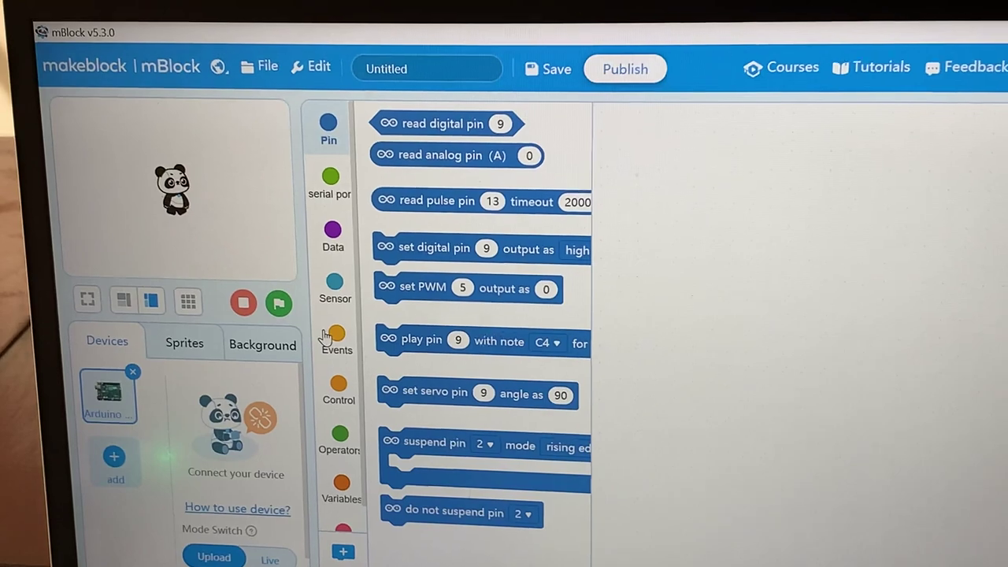
Place a 'when Arduino Uno starts up' hat block with an empty forever loop attached beneath it
{"action": "left_click", "coordinate": [337, 335]}
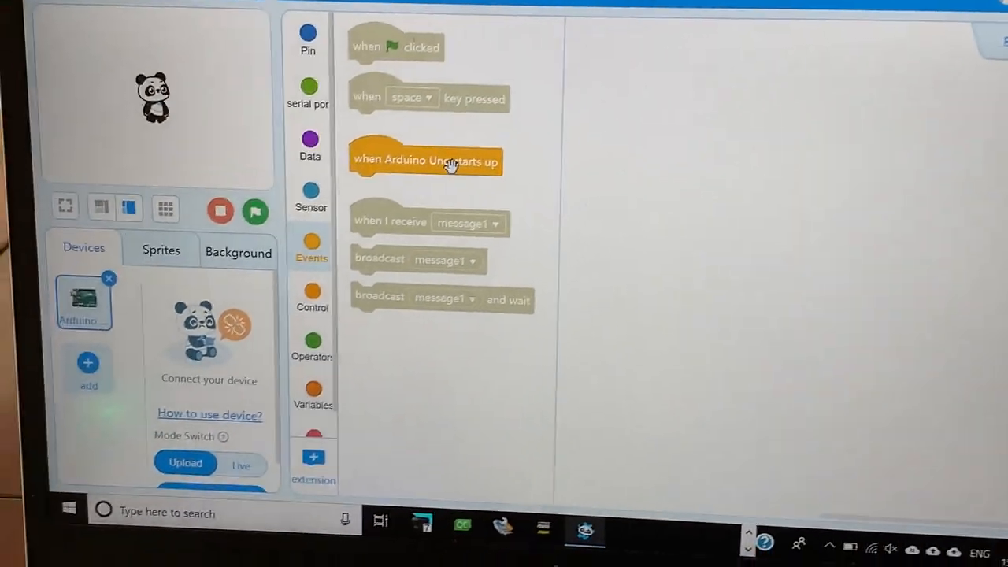
{"action": "left_click_drag", "start_coordinate": [435, 195], "coordinate": [811, 232]}
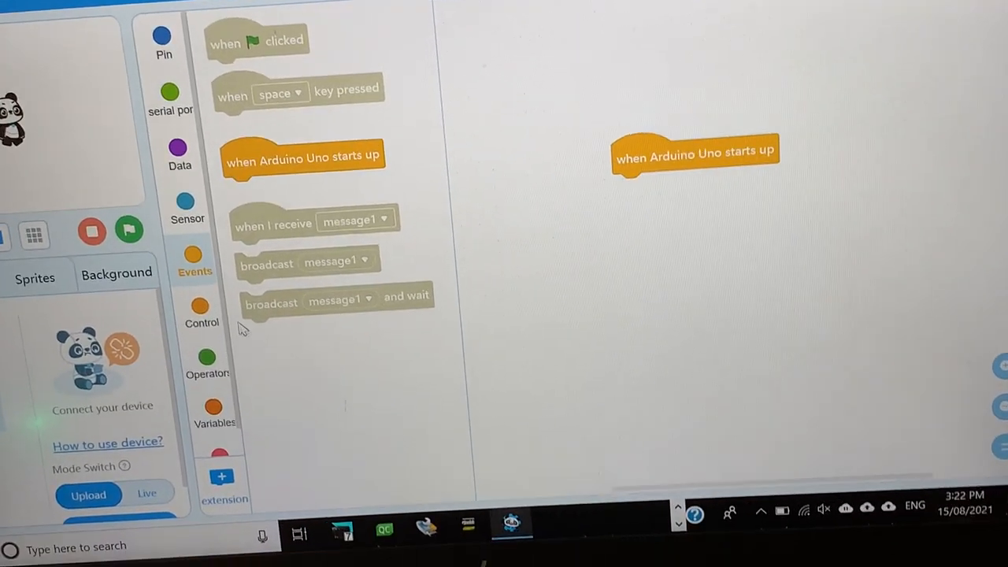
{"action": "left_click", "coordinate": [204, 331]}
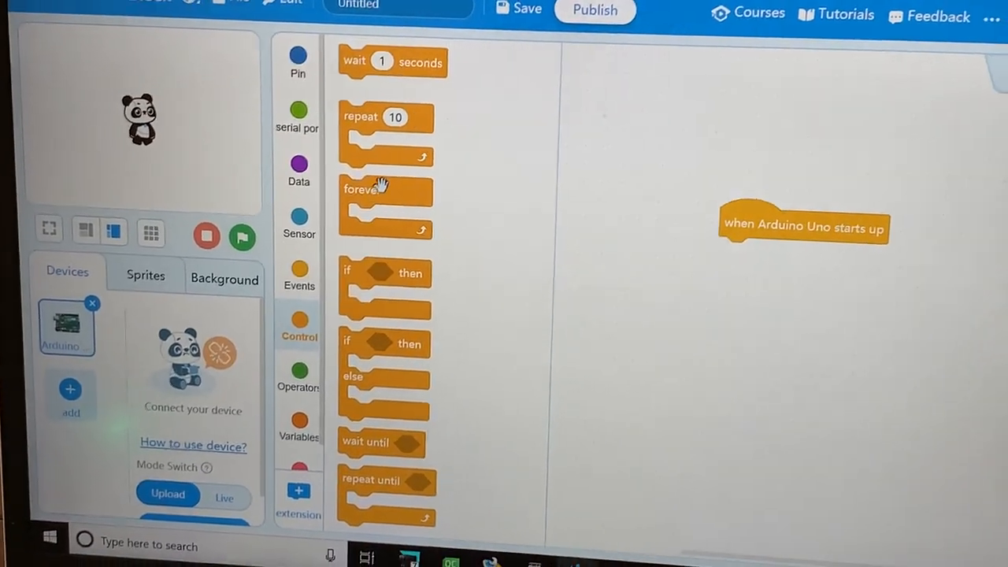
{"action": "mouse_move", "coordinate": [402, 221]}
{"action": "left_mouse_down"}
{"action": "mouse_move", "coordinate": [410, 244]}
{"action": "mouse_move", "coordinate": [747, 261]}
{"action": "left_mouse_up"}
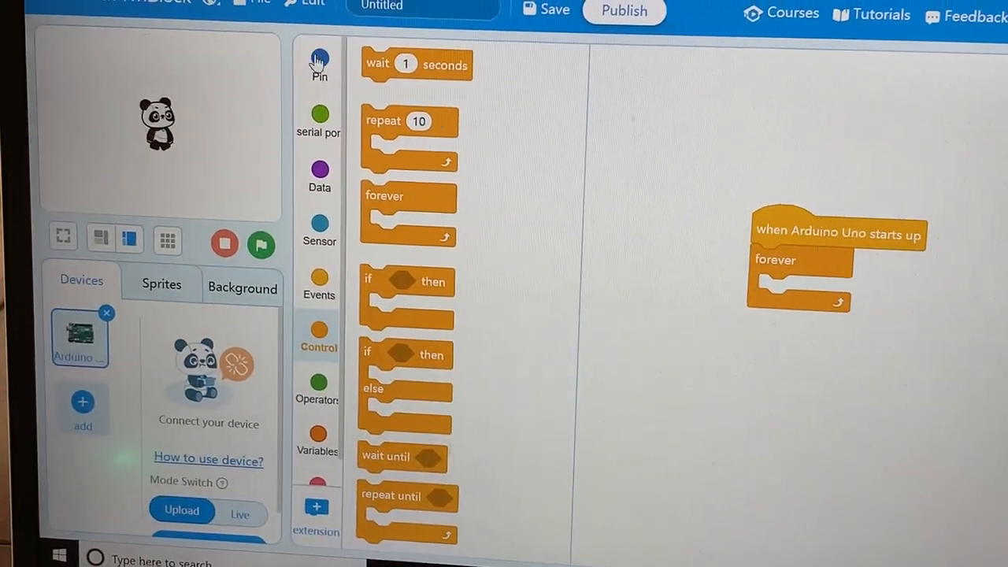
Put a 'set digital pin 2 output as high' block in the forever loop and pull out a second pin block
{"action": "left_click", "coordinate": [229, 31]}
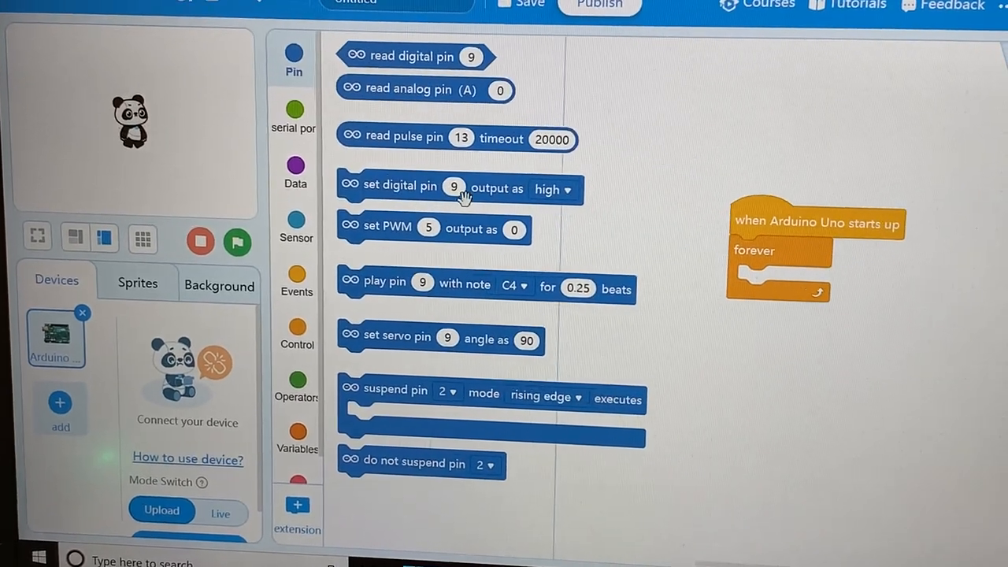
{"action": "mouse_move", "coordinate": [465, 189]}
{"action": "left_mouse_down"}
{"action": "mouse_move", "coordinate": [497, 185]}
{"action": "mouse_move", "coordinate": [882, 282]}
{"action": "left_mouse_up"}
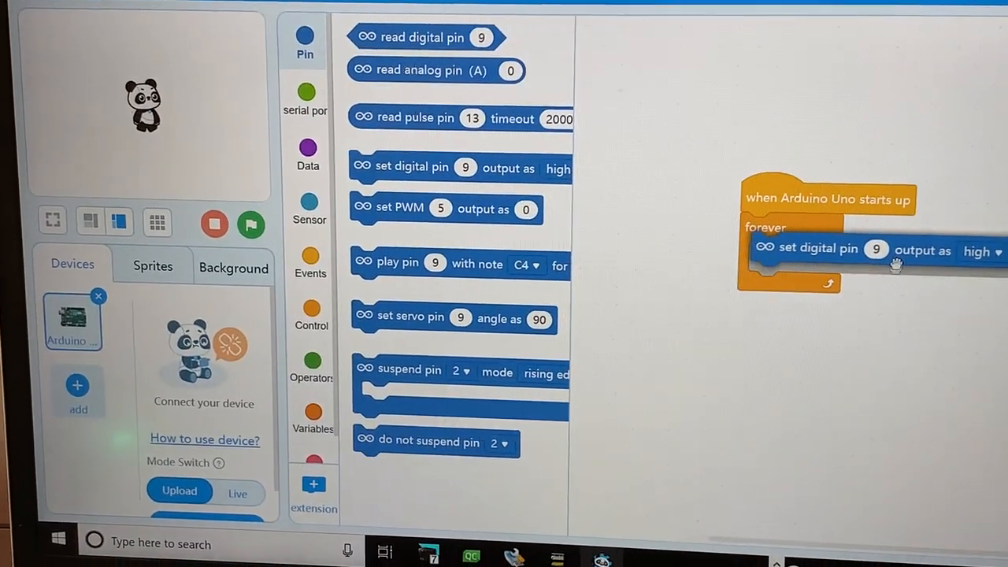
{"action": "left_click_drag", "start_coordinate": [860, 266], "coordinate": [860, 267]}
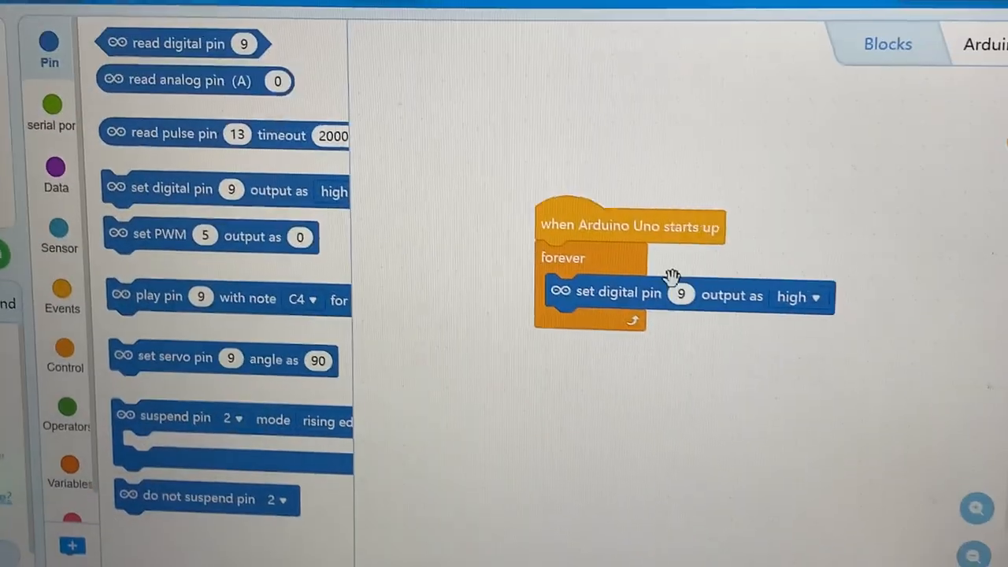
{"action": "left_click", "coordinate": [681, 294]}
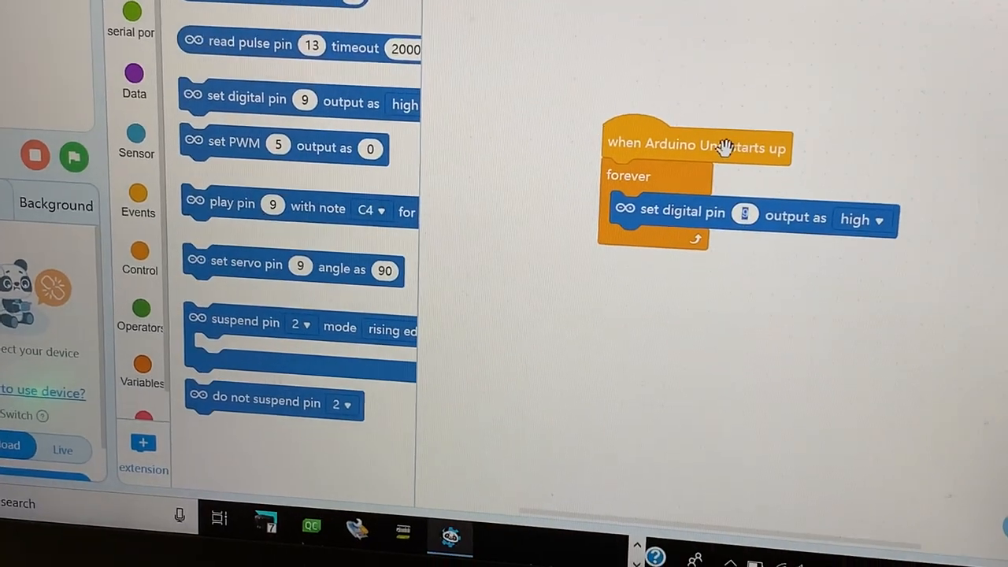
{"action": "type", "text": "2"}
{"action": "left_click", "coordinate": [703, 345]}
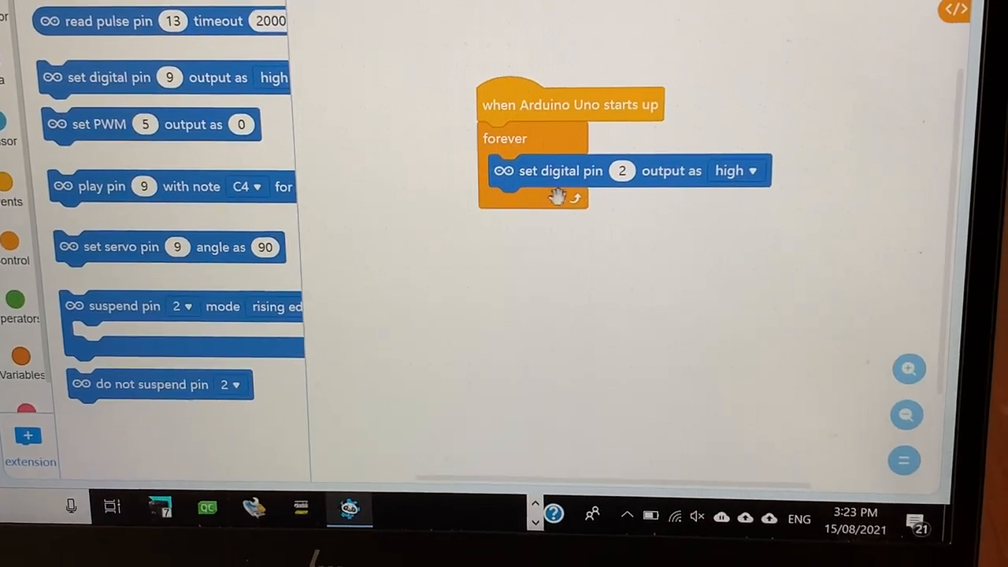
{"action": "mouse_move", "coordinate": [300, 102]}
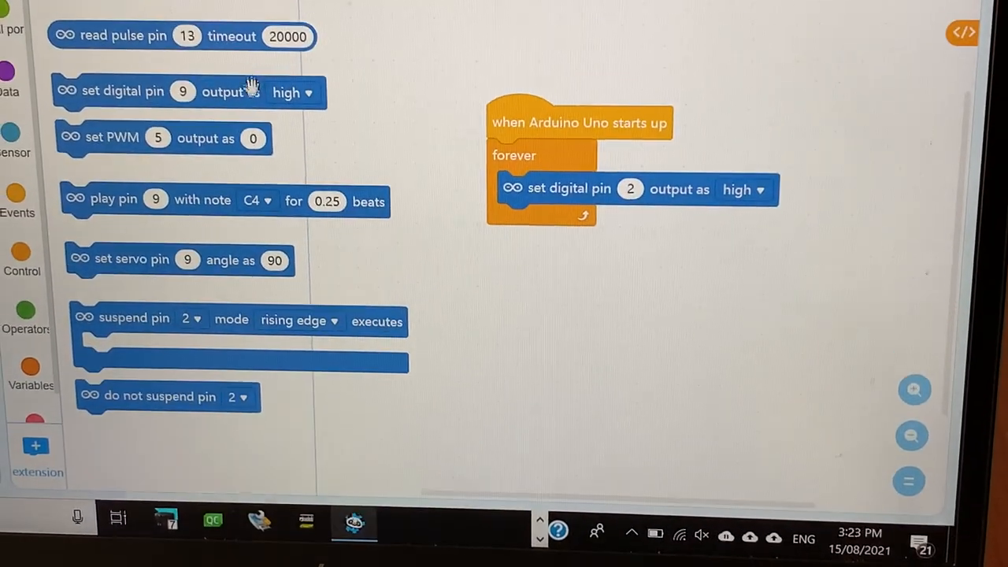
{"action": "mouse_move", "coordinate": [228, 55]}
{"action": "left_mouse_down"}
{"action": "mouse_move", "coordinate": [886, 214]}
{"action": "mouse_move", "coordinate": [721, 182]}
{"action": "mouse_move", "coordinate": [732, 167]}
{"action": "left_mouse_up"}
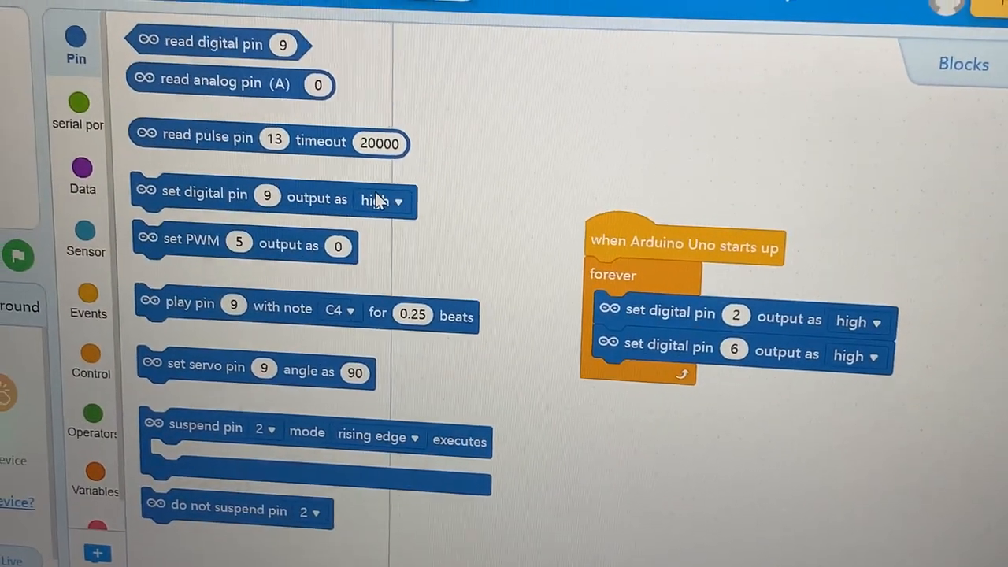
Add a third loop block setting digital pin 3 output as low, after pins 2 and 6 high
{"action": "left_click_drag", "start_coordinate": [189, 190], "coordinate": [857, 338]}
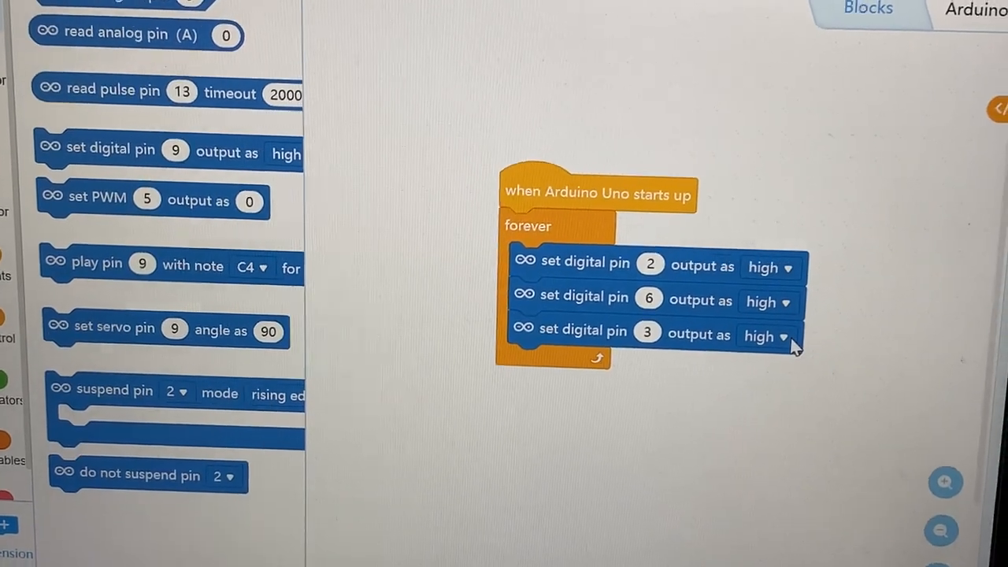
{"action": "left_click", "coordinate": [821, 342]}
{"action": "left_click", "coordinate": [768, 339]}
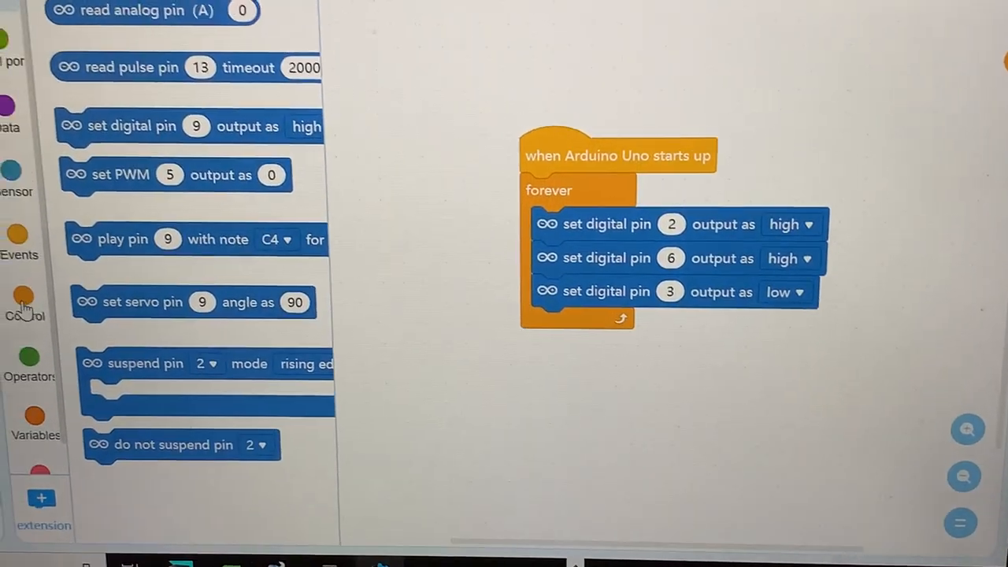
{"action": "left_click", "coordinate": [48, 370]}
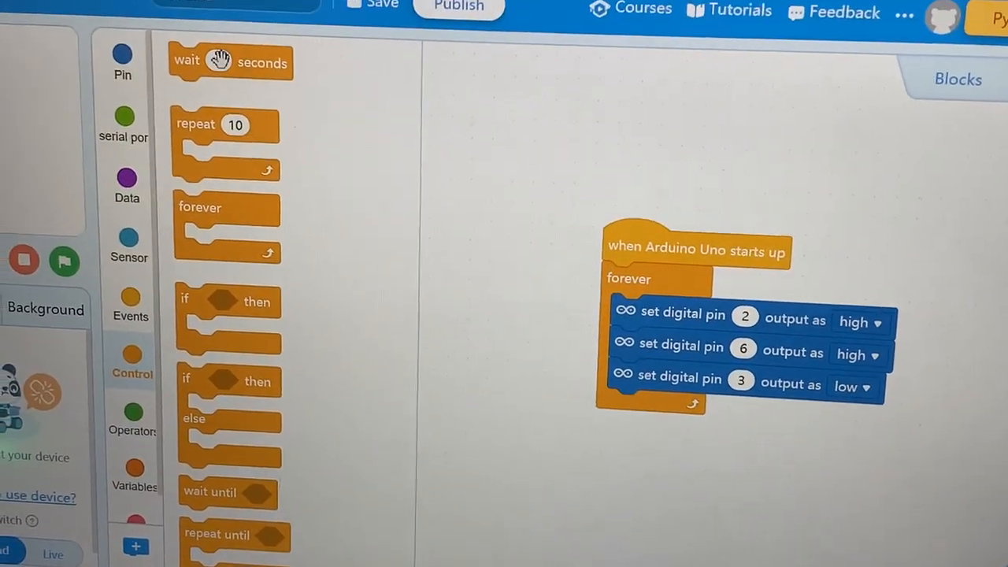
Attach a wait block after the pin 3 block and change its duration to 0.5 seconds
{"action": "left_click_drag", "start_coordinate": [197, 24], "coordinate": [568, 394]}
{"action": "left_click_drag", "start_coordinate": [575, 474], "coordinate": [630, 425]}
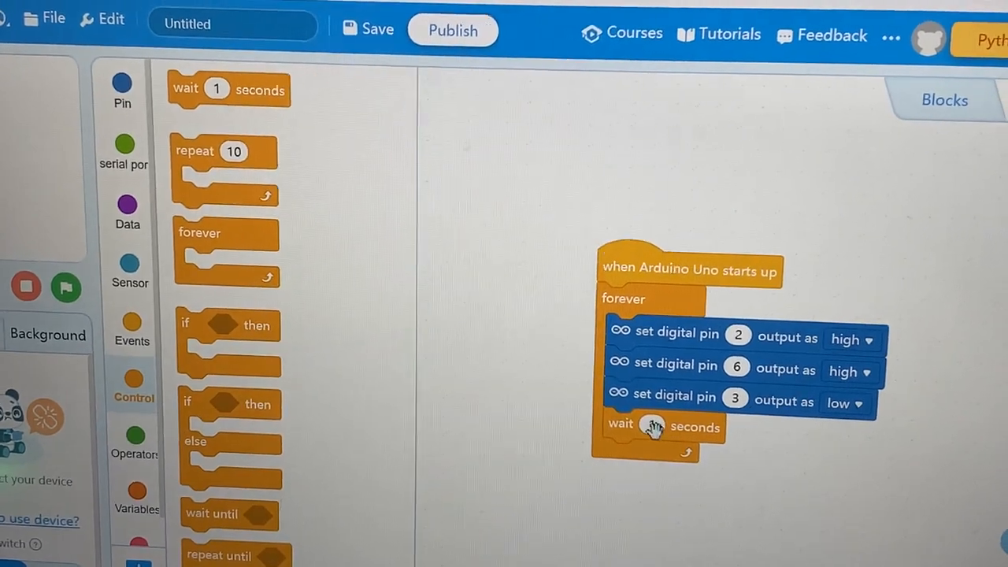
{"action": "left_click", "coordinate": [640, 383]}
{"action": "type", "text": "0"}
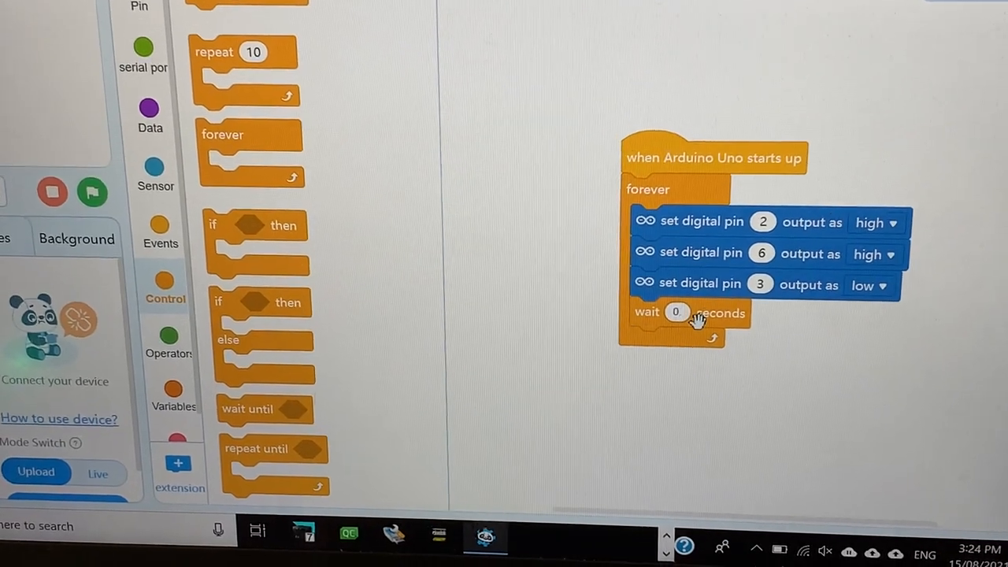
{"action": "type", "text": ".5"}
{"action": "left_click", "coordinate": [849, 354]}
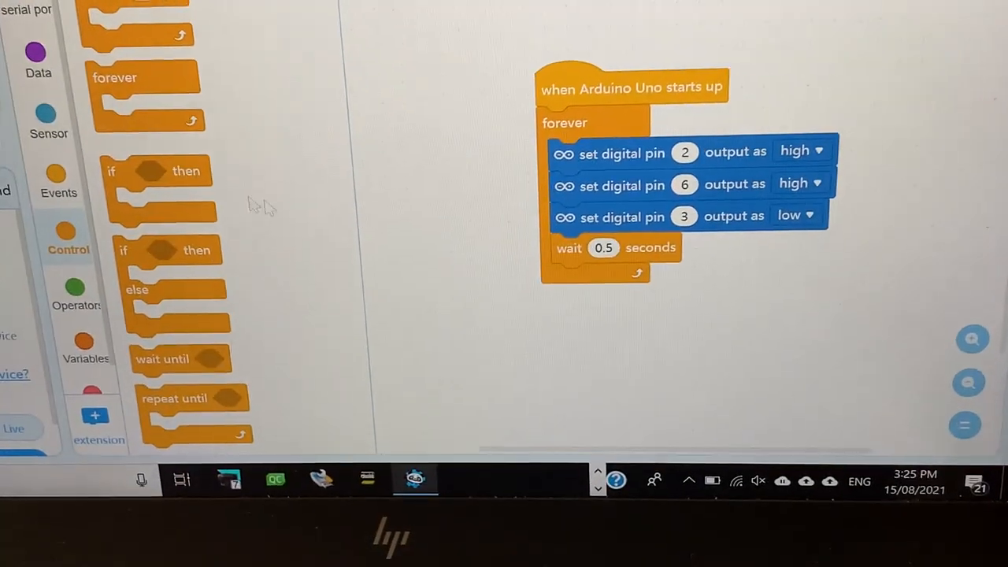
{"action": "left_click", "coordinate": [48, 4]}
Add a block after the wait that sets digital pin 2 output as low
{"action": "left_click", "coordinate": [108, 107]}
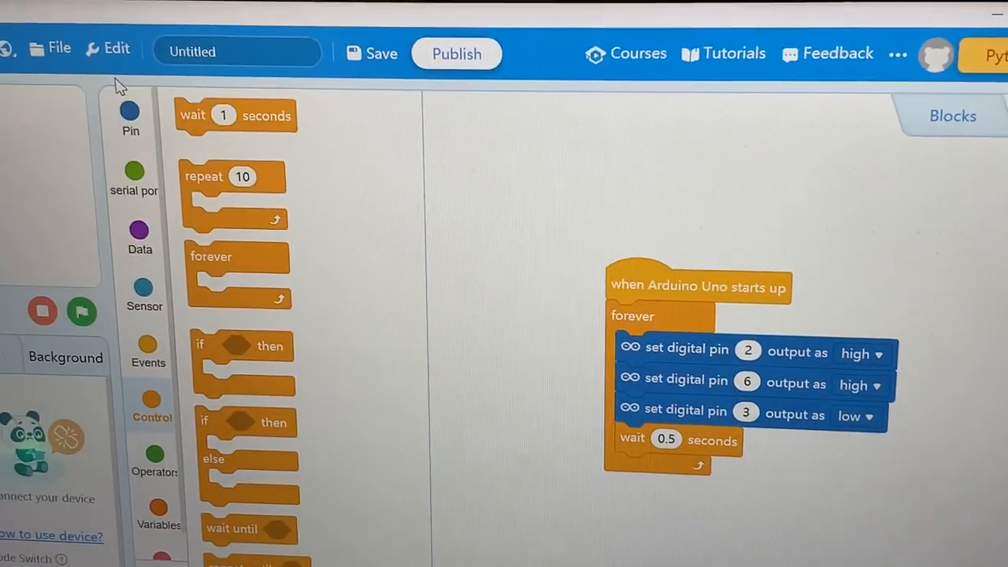
{"action": "left_click", "coordinate": [112, 130]}
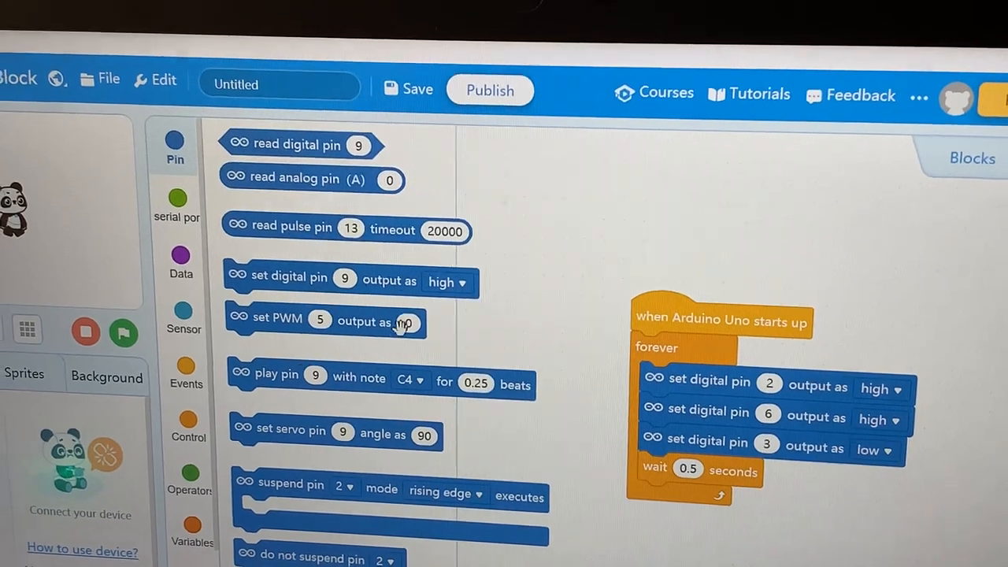
{"action": "mouse_move", "coordinate": [394, 275]}
{"action": "left_mouse_down"}
{"action": "mouse_move", "coordinate": [856, 400]}
{"action": "mouse_move", "coordinate": [809, 441]}
{"action": "left_mouse_up"}
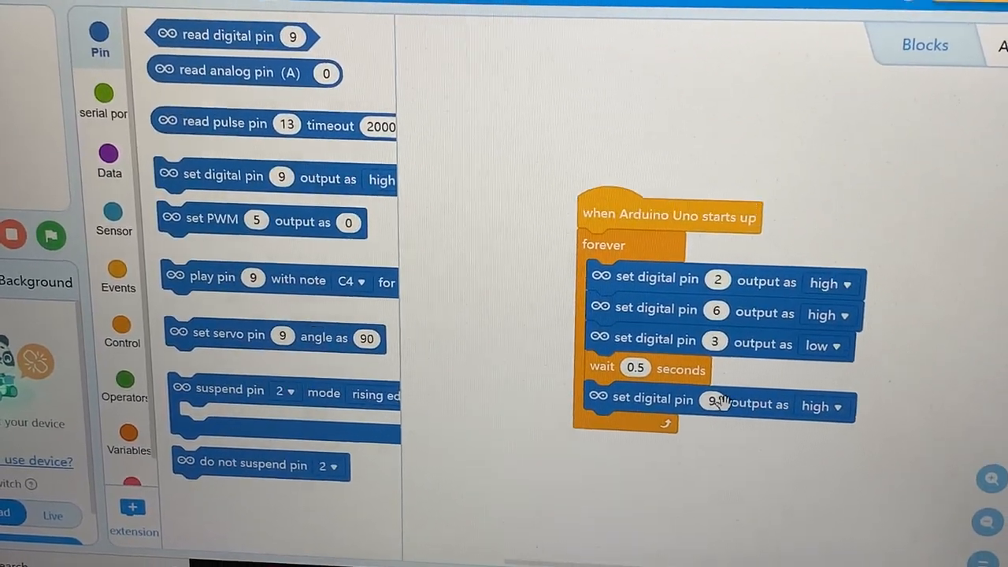
{"action": "left_click", "coordinate": [709, 385]}
{"action": "type", "text": "2"}
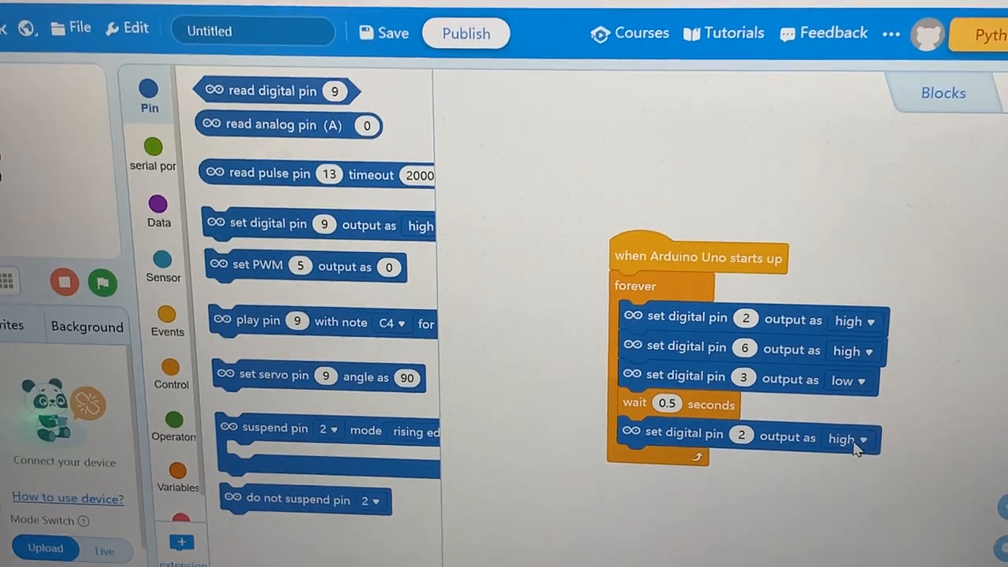
{"action": "left_click", "coordinate": [847, 430]}
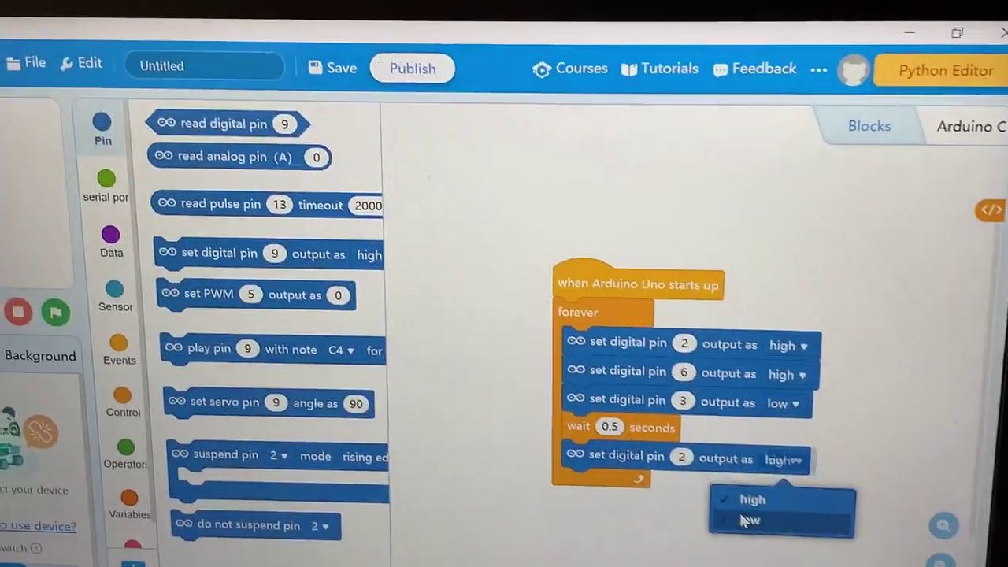
{"action": "left_click", "coordinate": [745, 520]}
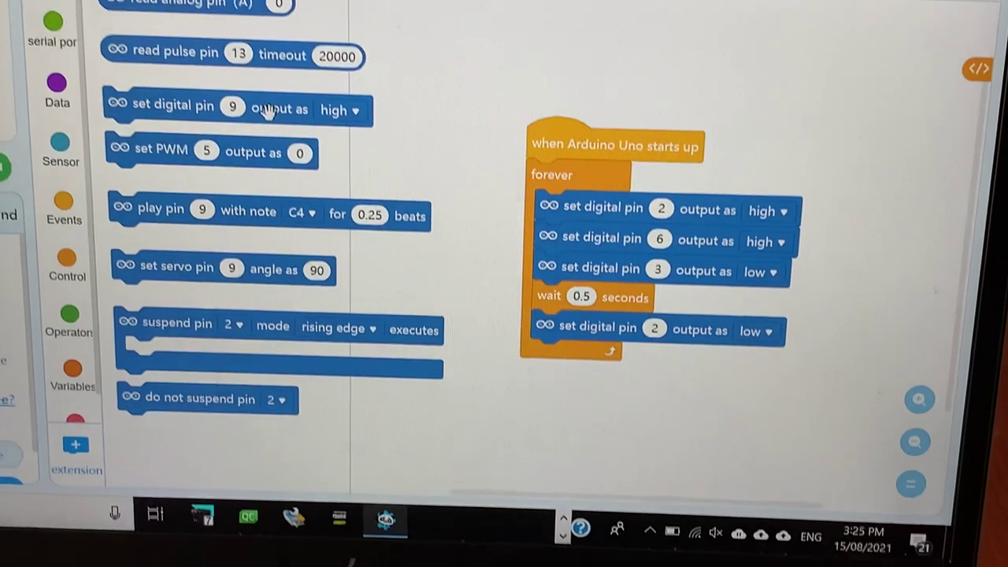
Attach a further block setting digital pin 6 output as low
{"action": "left_click_drag", "start_coordinate": [268, 185], "coordinate": [279, 197]}
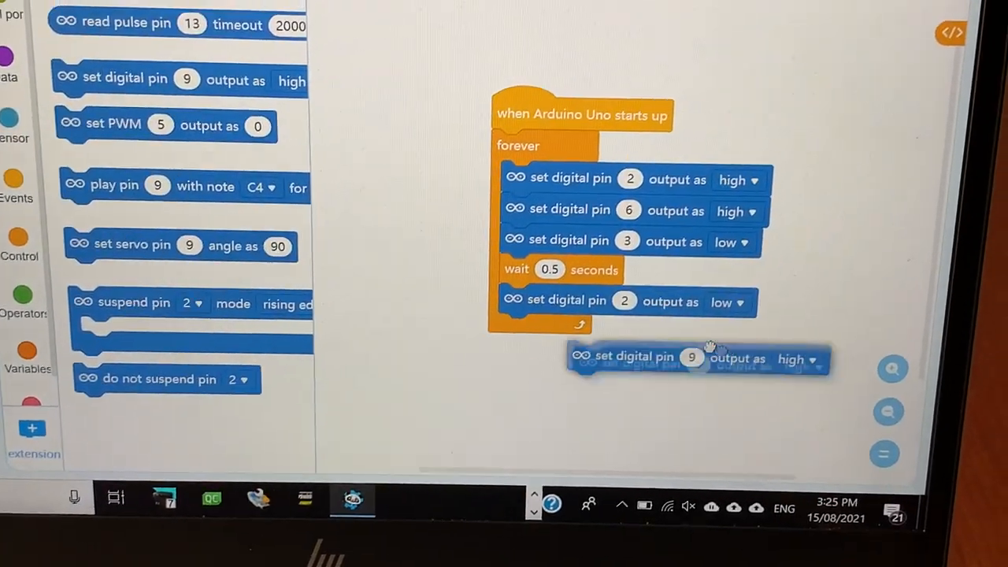
{"action": "left_click_drag", "start_coordinate": [713, 298], "coordinate": [701, 346]}
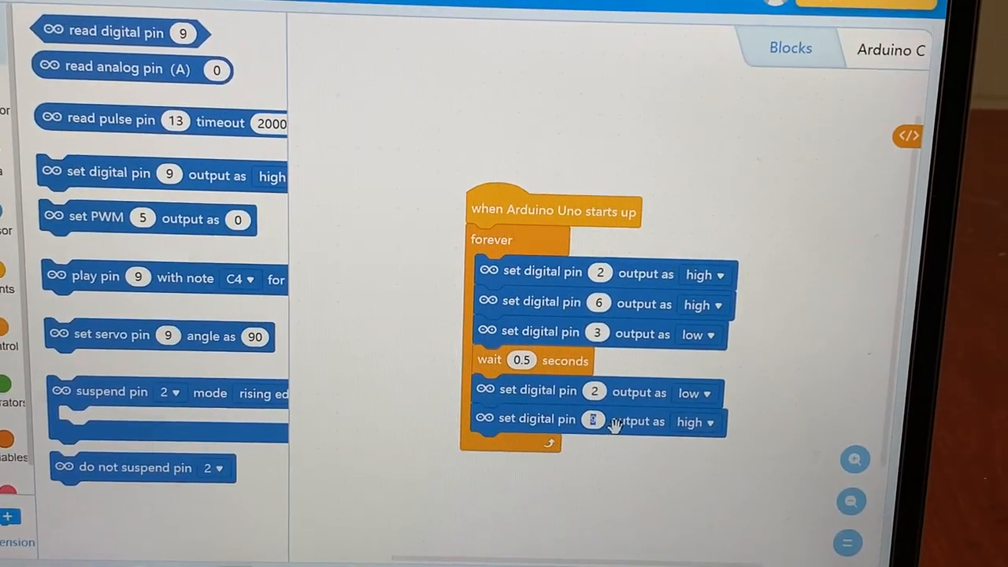
{"action": "type", "text": "6"}
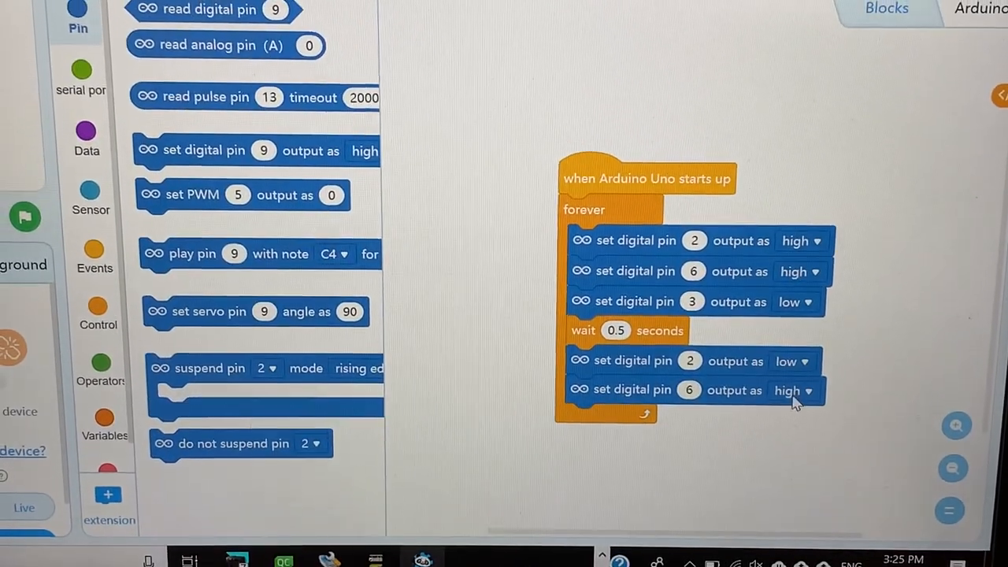
{"action": "left_click", "coordinate": [794, 392]}
{"action": "left_click", "coordinate": [768, 461]}
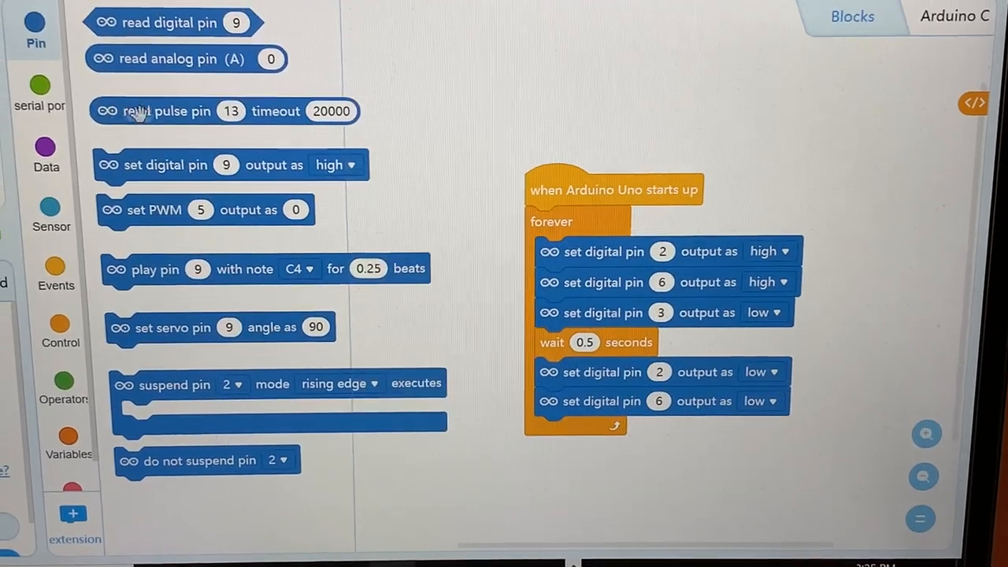
Add a block setting pin 3 high and a second 0.5-second wait to finish the loop
{"action": "left_click_drag", "start_coordinate": [158, 167], "coordinate": [538, 386]}
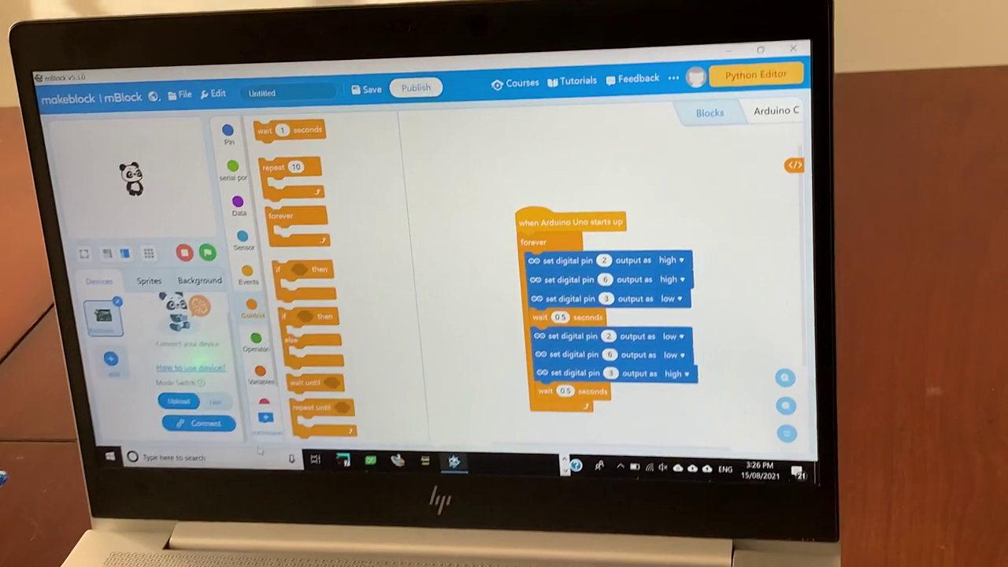
Connect to the board over COM9, listing all connectable devices to find it
{"action": "left_click", "coordinate": [260, 344]}
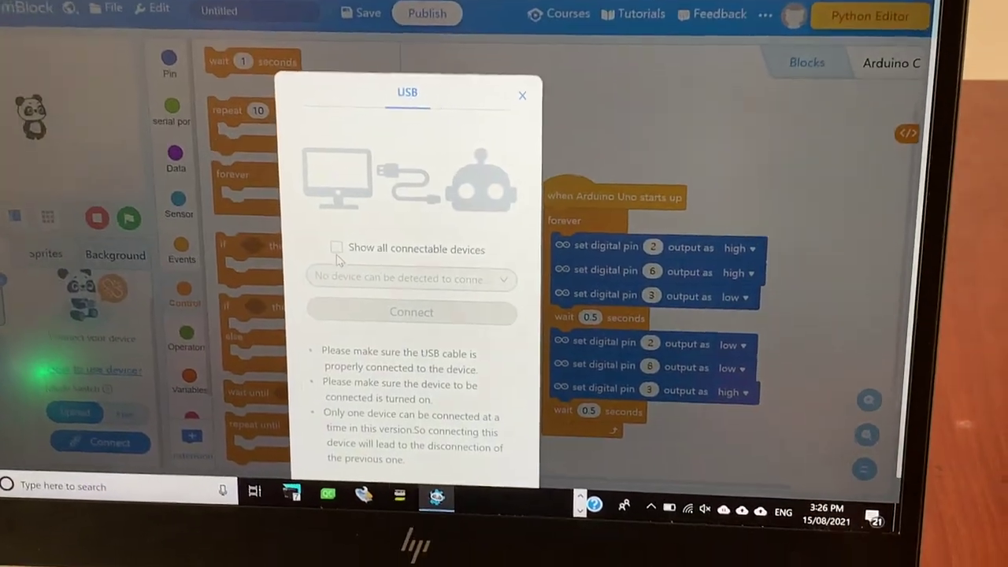
{"action": "left_click", "coordinate": [367, 267]}
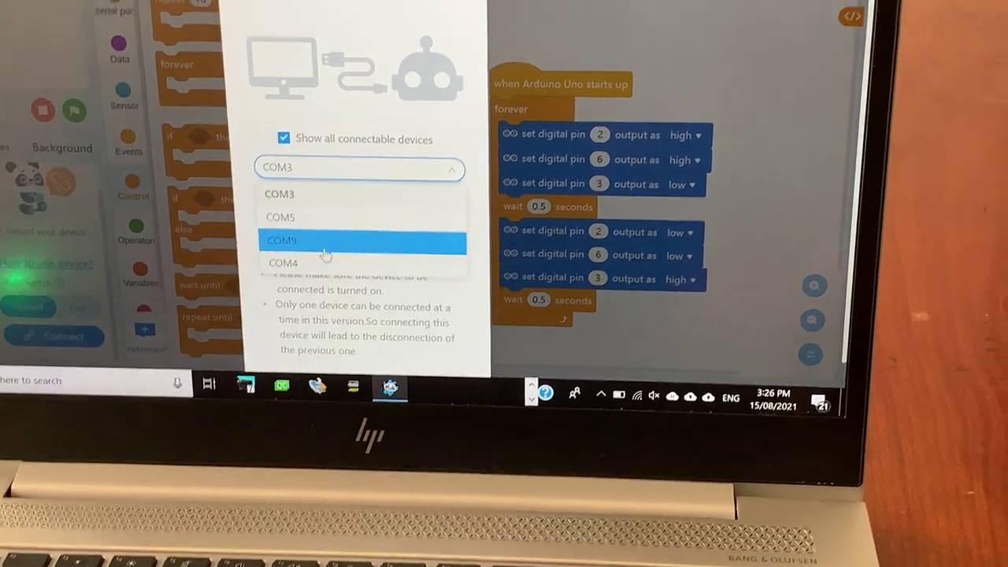
{"action": "left_click", "coordinate": [336, 221]}
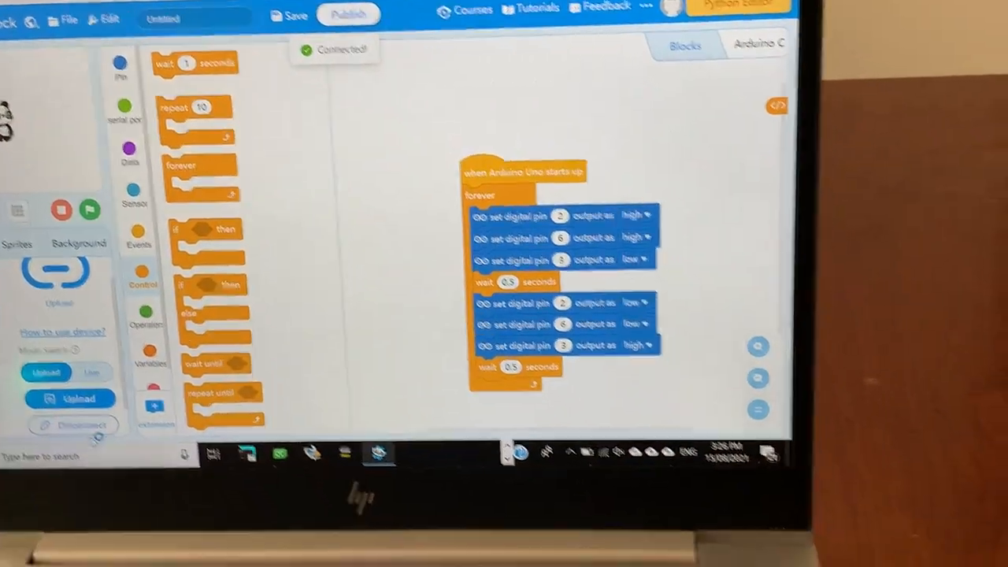
Upload the blink program to the connected Arduino Uno
{"action": "left_click", "coordinate": [69, 398]}
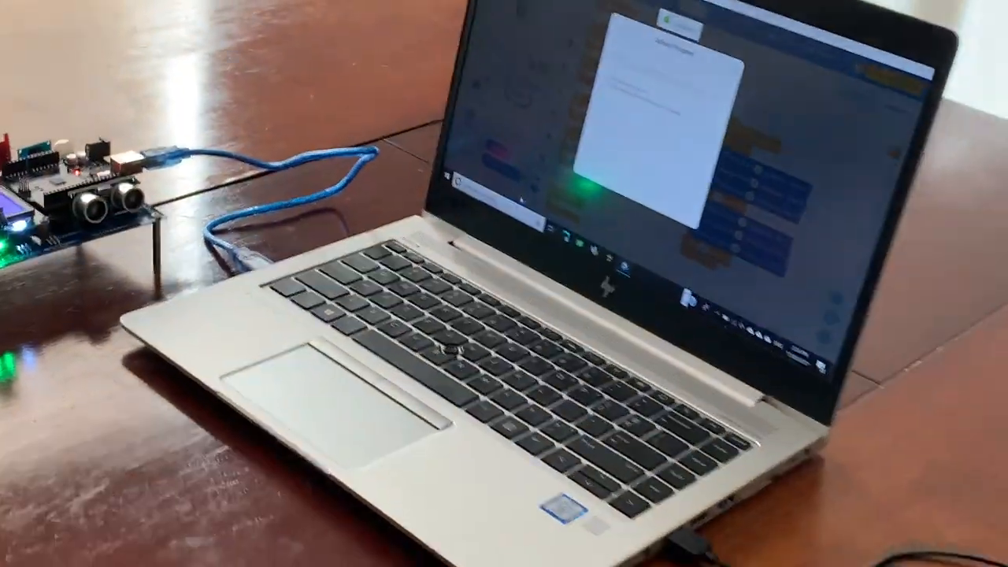